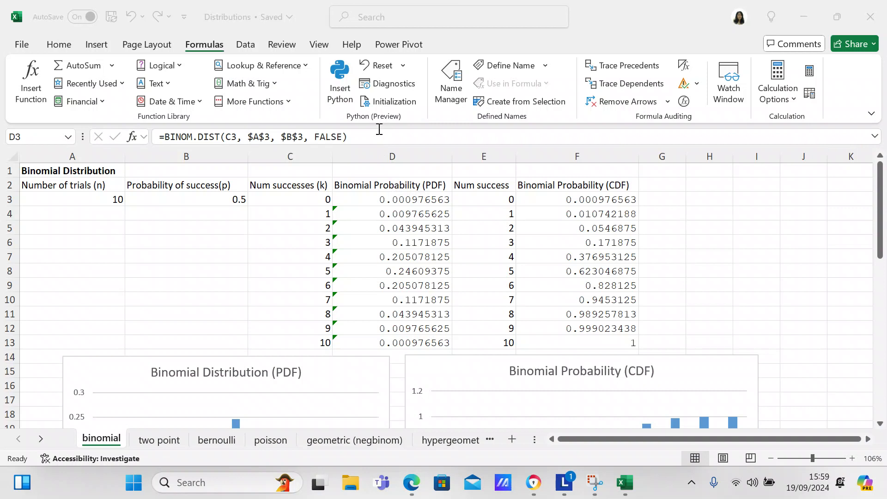
# Step: Examine the BINOM.DIST formula in D3 and the PDF and CDF column and line charts below the table
pyautogui.click(366, 198)
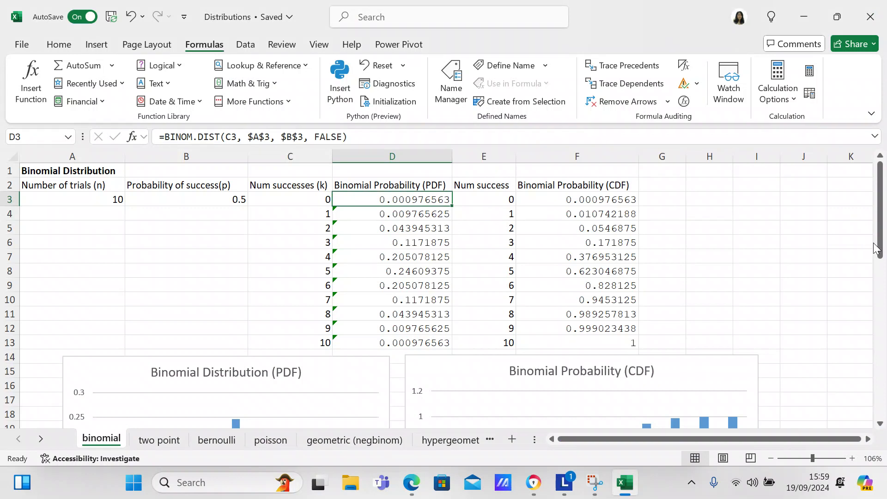
pyautogui.moveTo(880, 251); pyautogui.dragTo(877, 315)
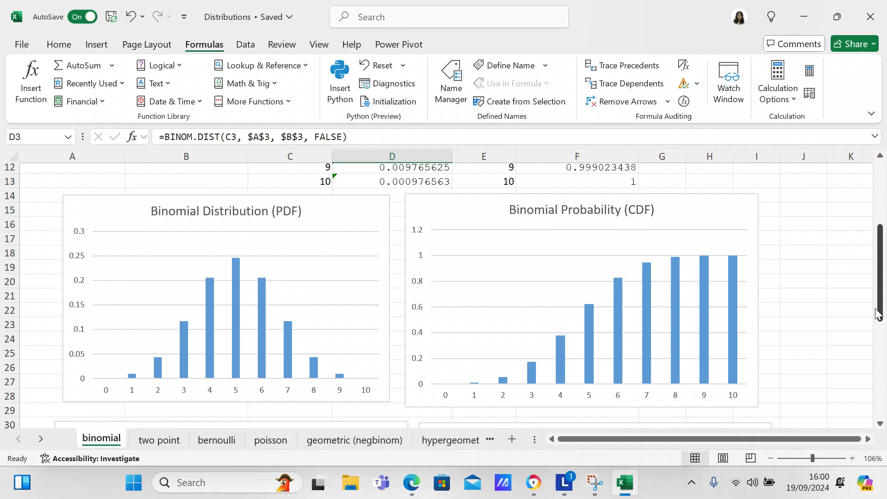
pyautogui.moveTo(879, 314); pyautogui.dragTo(877, 391)
pyautogui.click(868, 393)
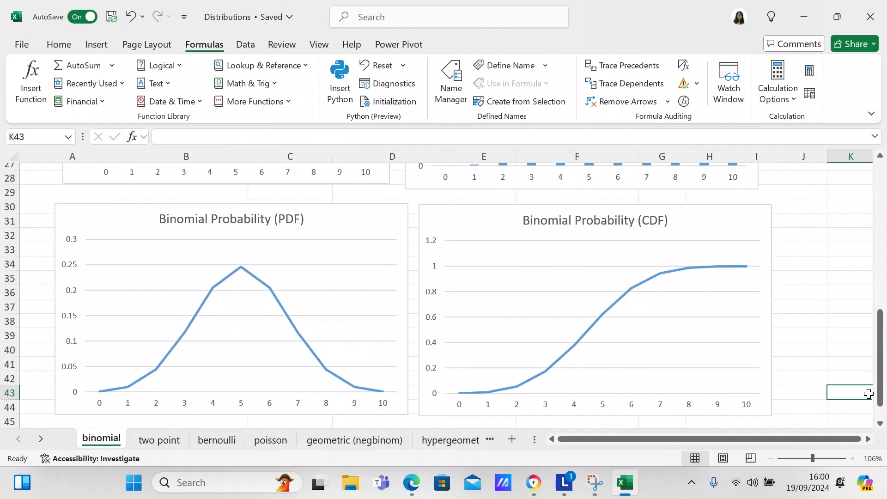
pyautogui.moveTo(881, 396); pyautogui.dragTo(879, 199)
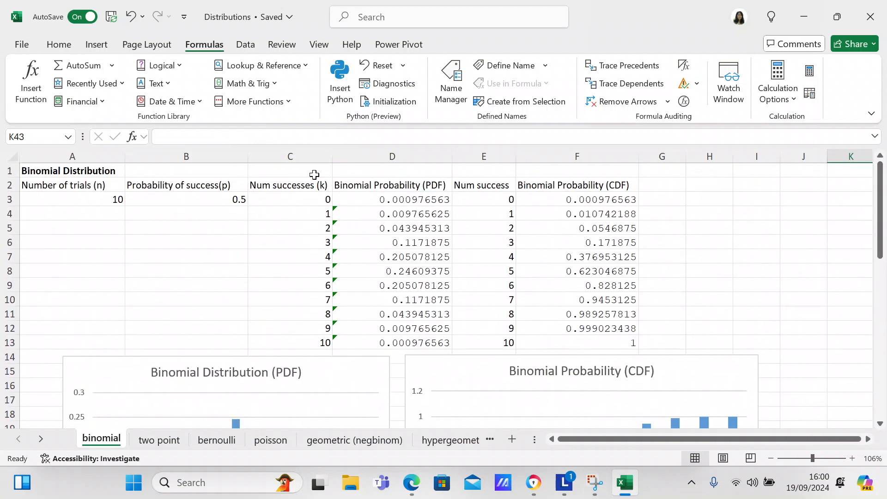
# Step: Set the number of trials in A3 to 100 and check the effect on the charts
pyautogui.click(222, 199)
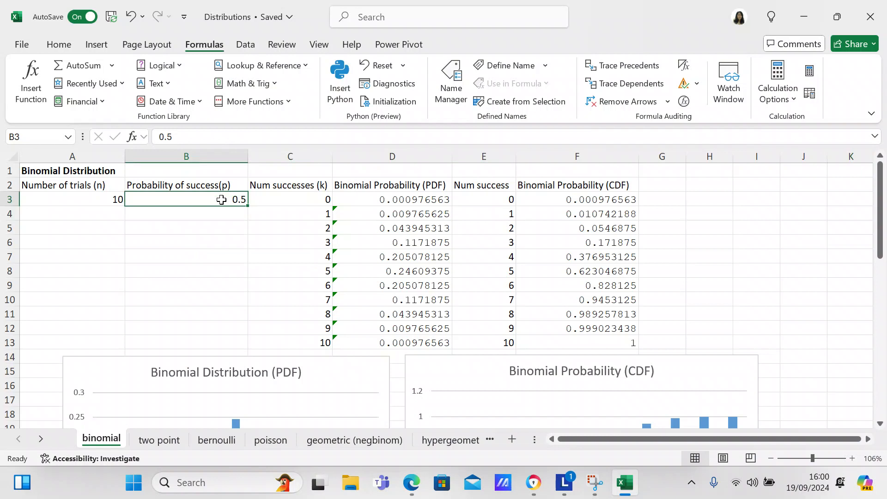
pyautogui.click(71, 198)
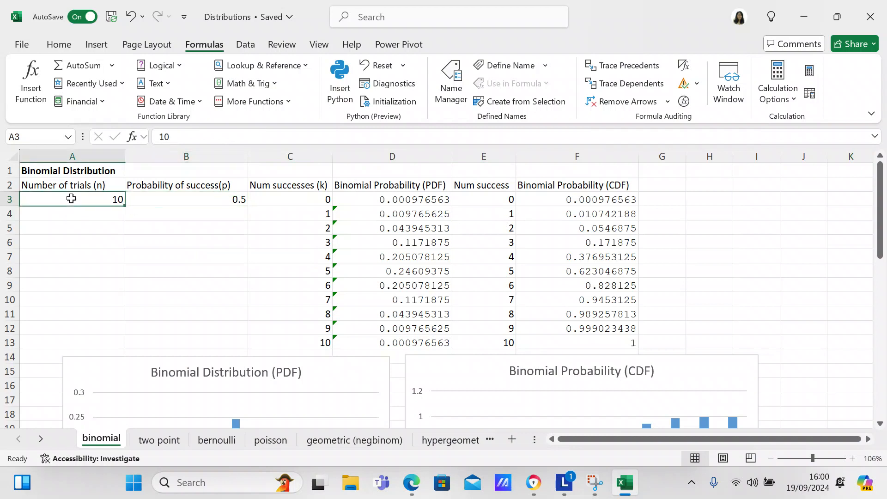
pyautogui.doubleClick(71, 199)
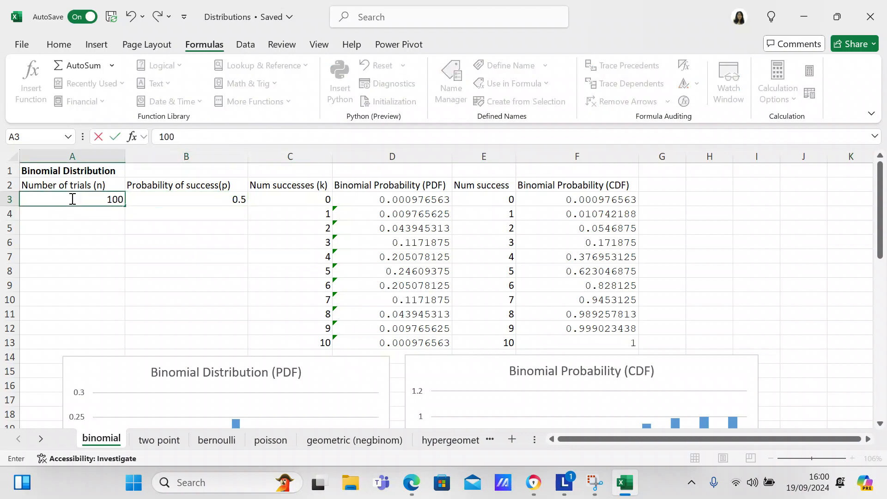
pyautogui.write('0')
pyautogui.press('Return')
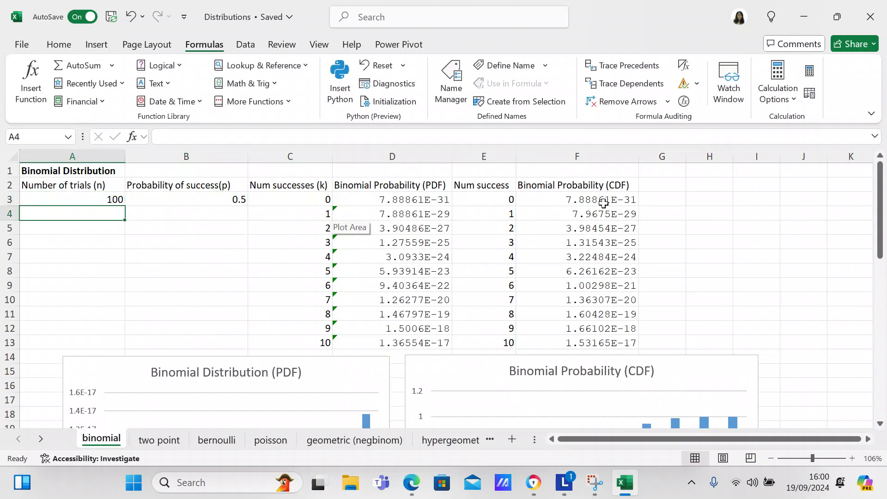
pyautogui.moveTo(881, 206); pyautogui.dragTo(845, 188)
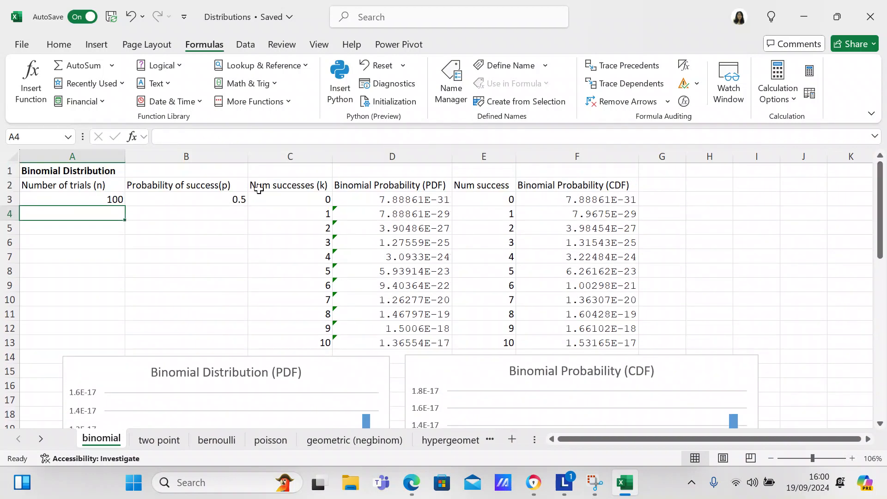
# Step: Set the number of trials in A3 back to 10 and look at the charts
pyautogui.click(112, 199)
pyautogui.write('10')
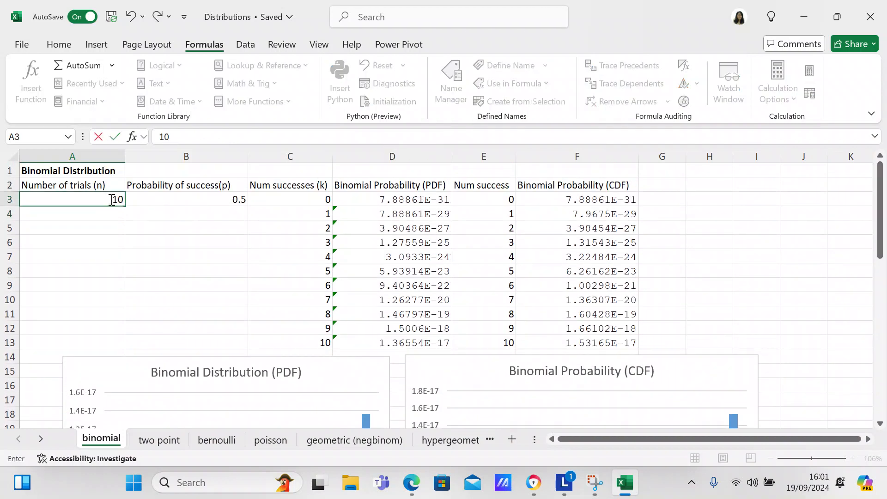
pyautogui.press('Return')
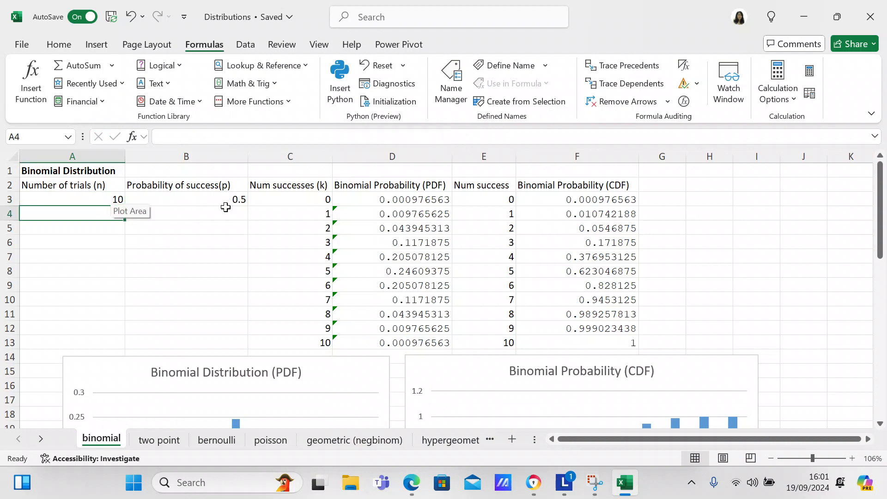
pyautogui.moveTo(880, 221)
pyautogui.mouseDown()
pyautogui.moveTo(868, 311)
pyautogui.moveTo(879, 208)
pyautogui.mouseUp()
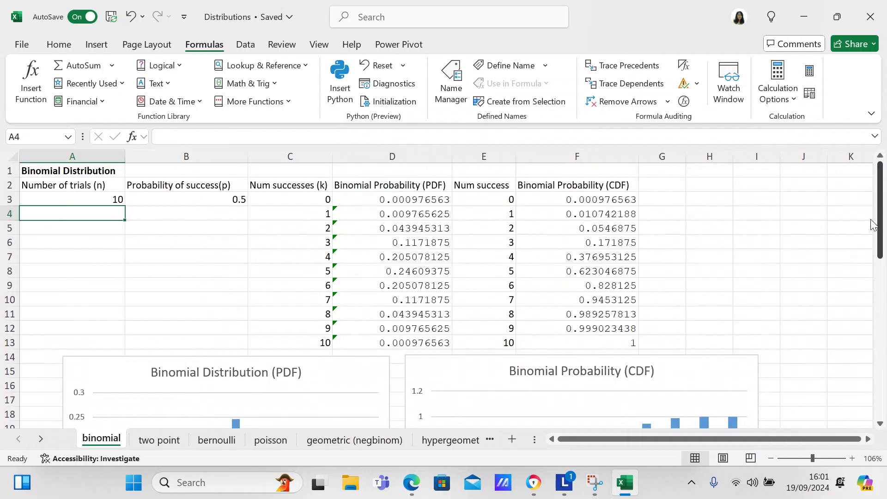
# Step: Set the number of trials in A3 to 9 and check the charts
pyautogui.click(23, 202)
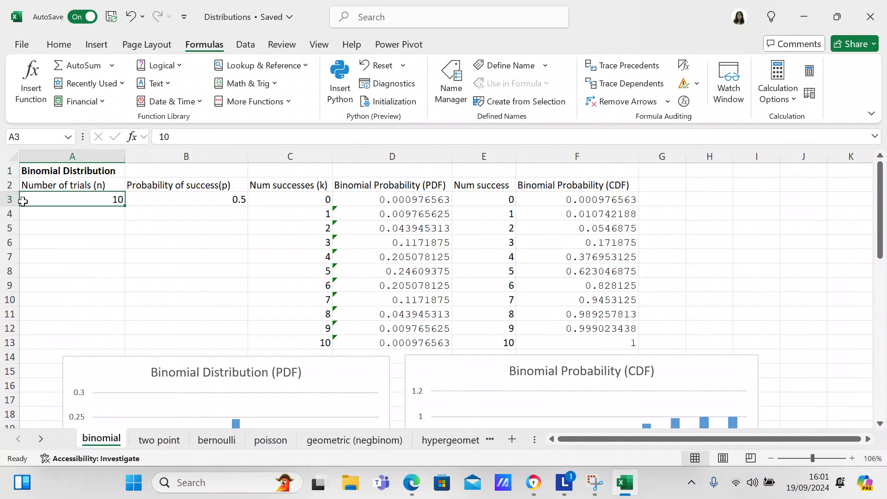
pyautogui.write('9')
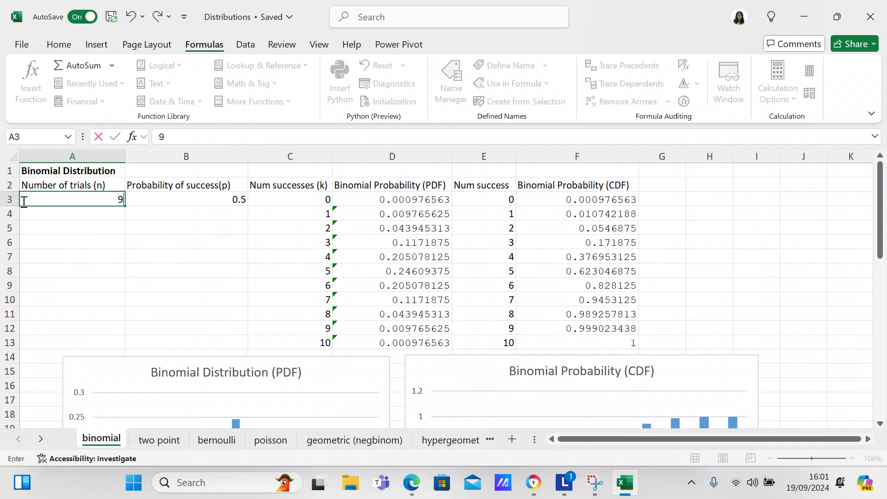
pyautogui.press('Return')
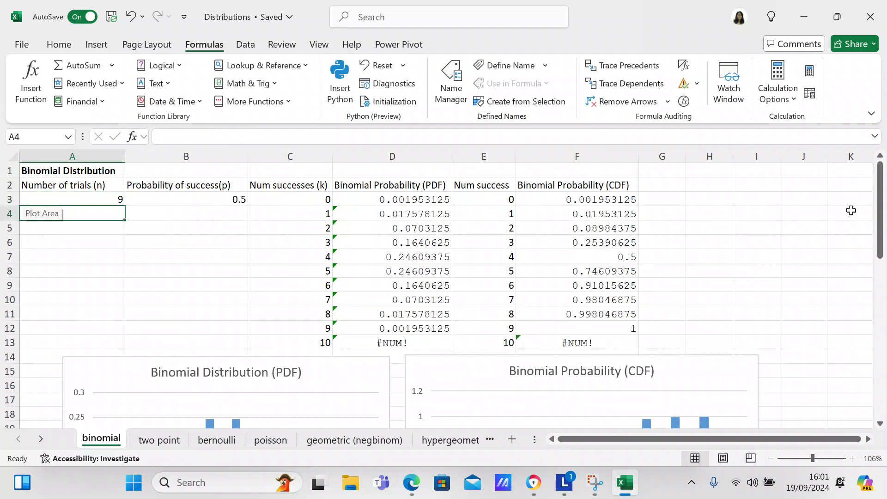
pyautogui.moveTo(883, 221); pyautogui.dragTo(880, 240)
# Step: Set the number of trials in A3 to 11, and review the D3 formula and the column charts
pyautogui.click(113, 200)
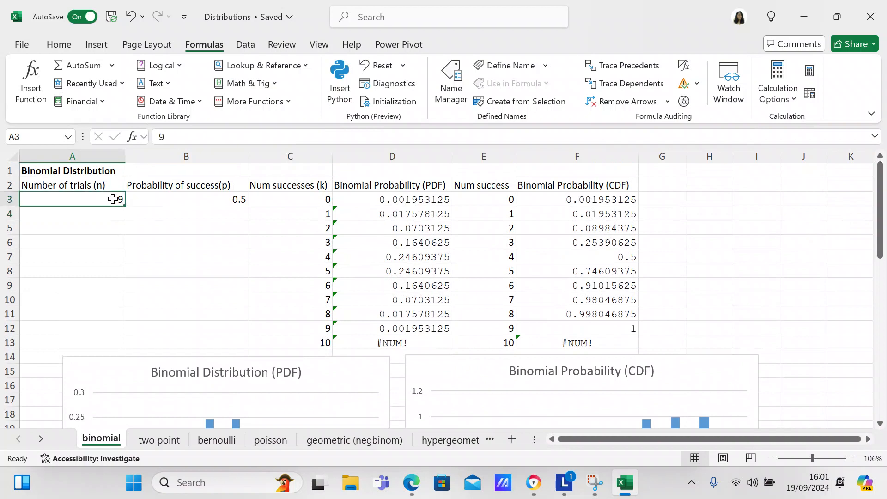
pyautogui.write('11')
pyautogui.press('Return')
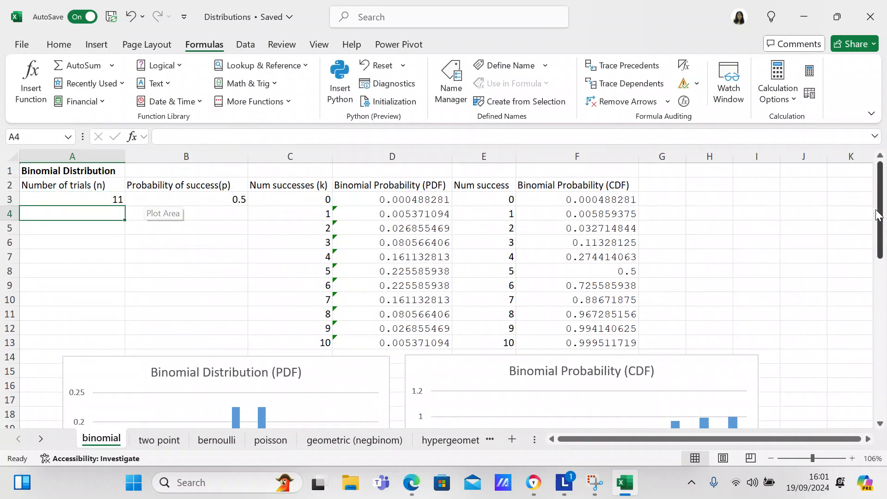
pyautogui.moveTo(880, 231)
pyautogui.mouseDown()
pyautogui.moveTo(855, 375)
pyautogui.moveTo(871, 228)
pyautogui.mouseUp()
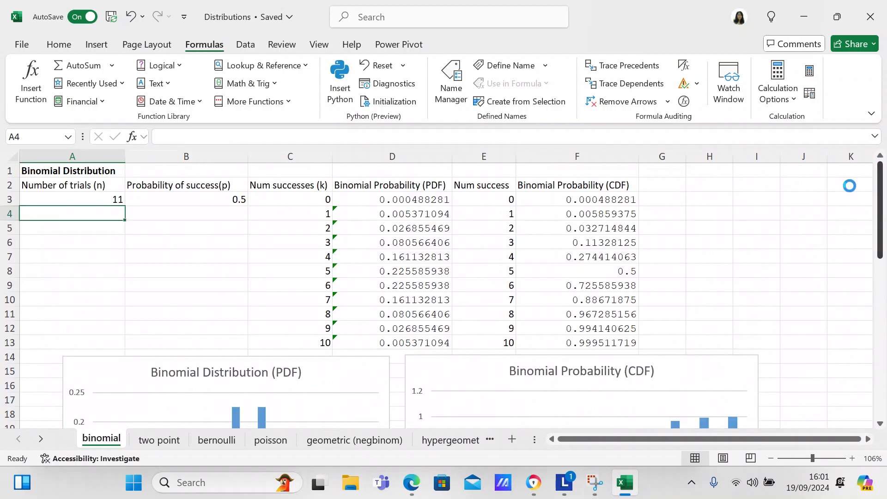
pyautogui.click(402, 203)
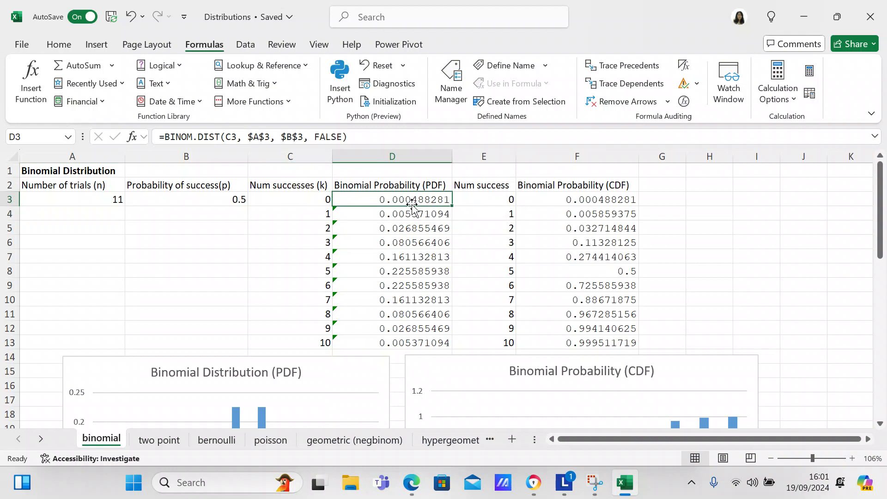
pyautogui.moveTo(882, 221); pyautogui.dragTo(879, 253)
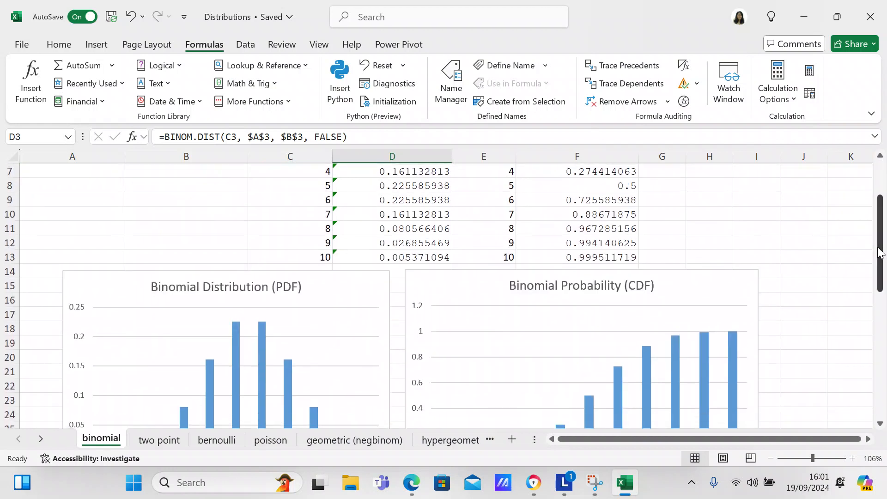
pyautogui.moveTo(882, 239); pyautogui.dragTo(881, 206)
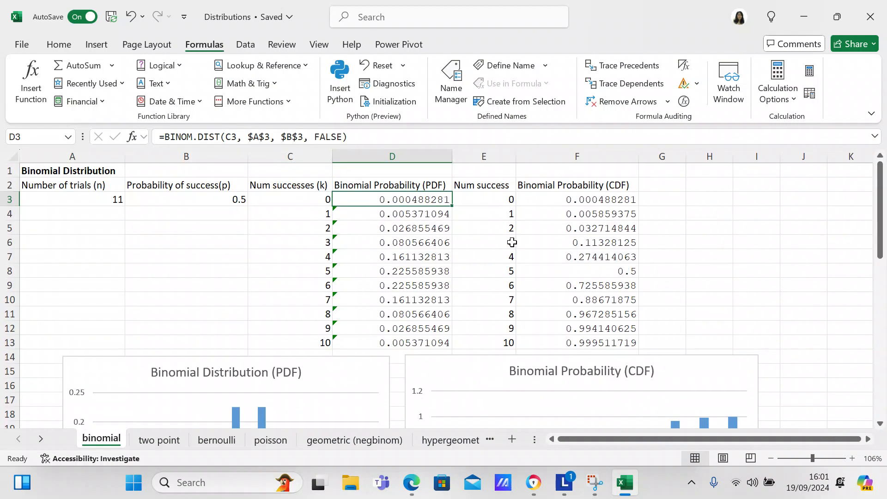
# Step: Delete the Binomial Distribution (PDF) column chart and insert a recommended Clustered Column chart from C2:D13
pyautogui.click(365, 372)
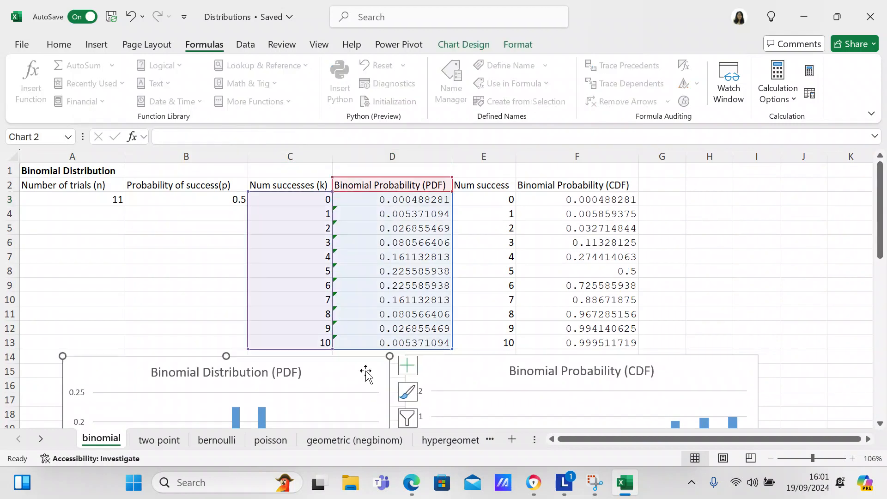
pyautogui.press('Delete')
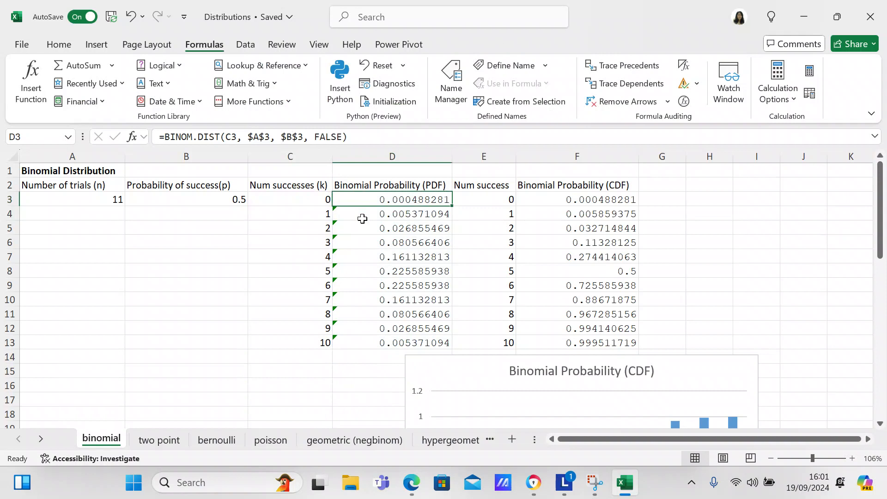
pyautogui.click(318, 189)
pyautogui.hotkey('shift', 'Right')
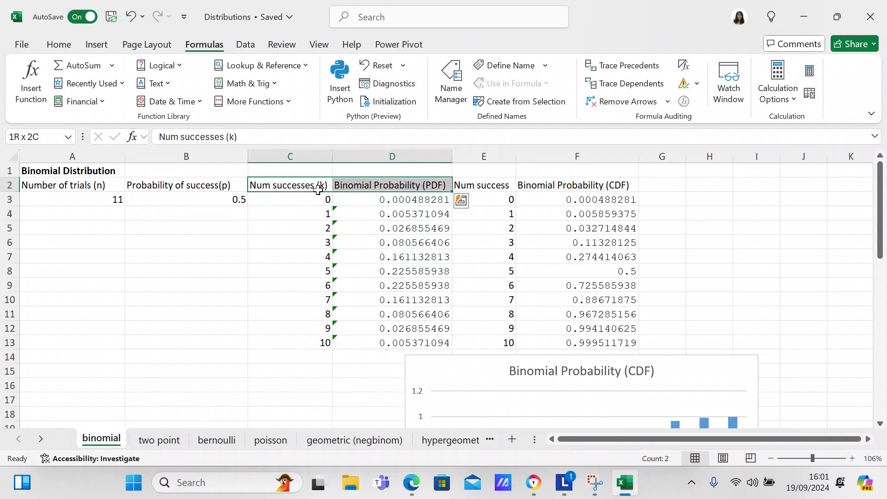
pyautogui.hotkey('shift', 'Down')
pyautogui.hotkey('shift', 'Down')
pyautogui.hotkey('shift', 'Down')
pyautogui.hotkey('shift', 'Down')
pyautogui.hotkey('shift', 'Down')
pyautogui.hotkey('shift', 'Down')
pyautogui.hotkey('shift', 'Down')
pyautogui.hotkey('shift', 'Down')
pyautogui.hotkey('shift', 'Down')
pyautogui.hotkey('shift', 'Down')
pyautogui.hotkey('shift', 'Down')
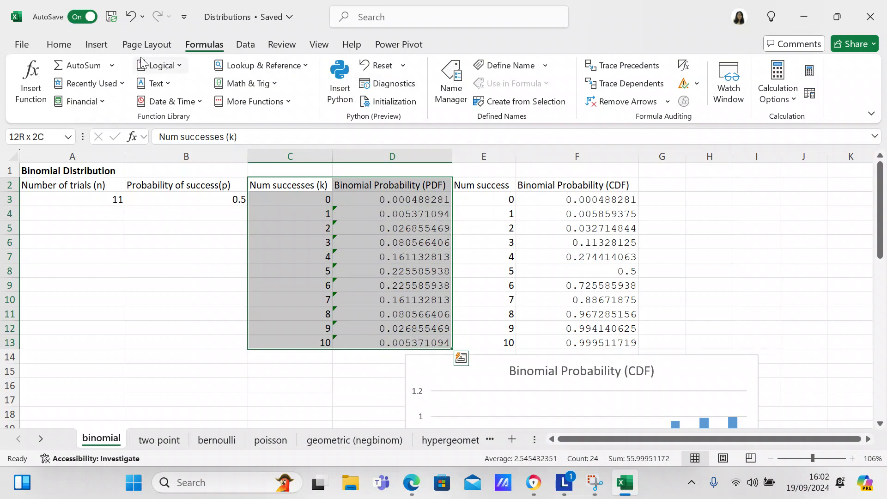
pyautogui.click(92, 47)
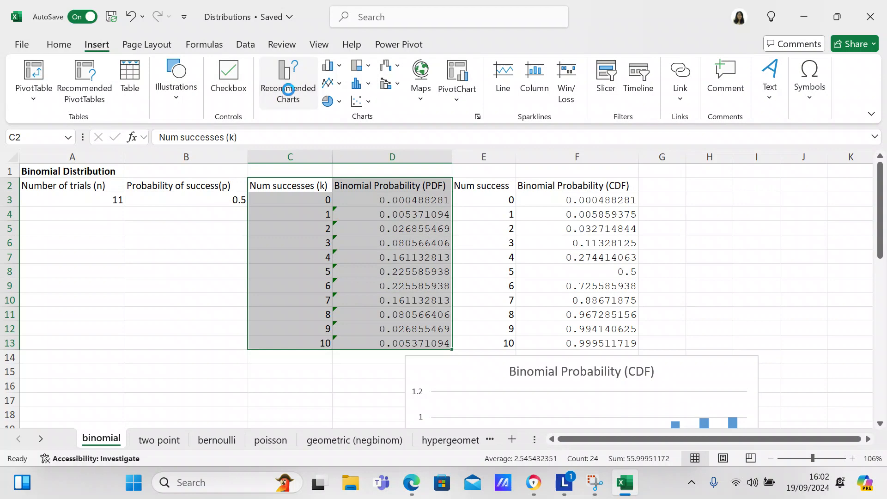
pyautogui.click(289, 88)
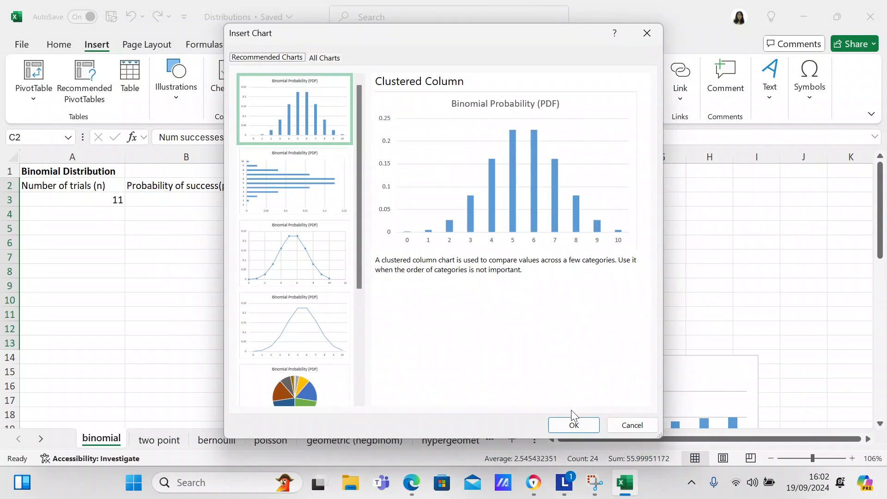
pyautogui.click(573, 423)
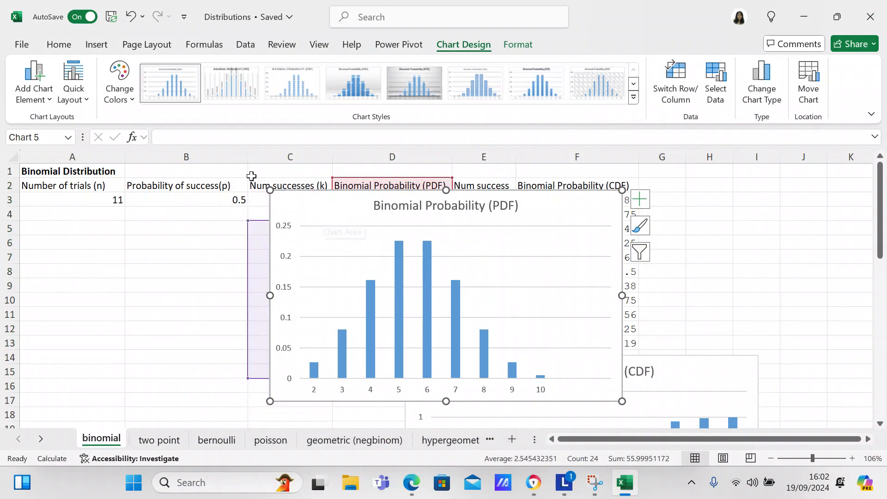
# Step: Undo the shift of the new PDF chart's data range and move the chart below the table, beside the CDF column chart
pyautogui.click(129, 18)
pyautogui.moveTo(326, 203); pyautogui.dragTo(170, 319)
pyautogui.moveTo(879, 256); pyautogui.dragTo(879, 265)
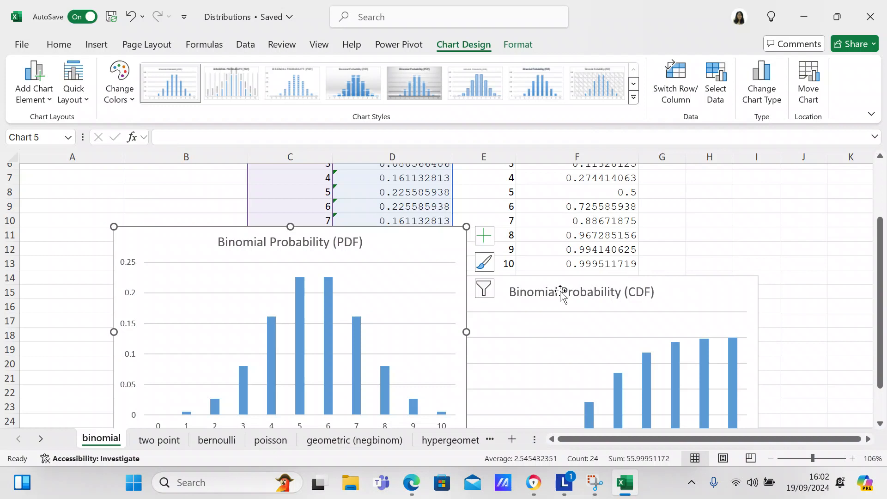
pyautogui.moveTo(434, 247); pyautogui.dragTo(358, 295)
pyautogui.moveTo(875, 268); pyautogui.dragTo(878, 212)
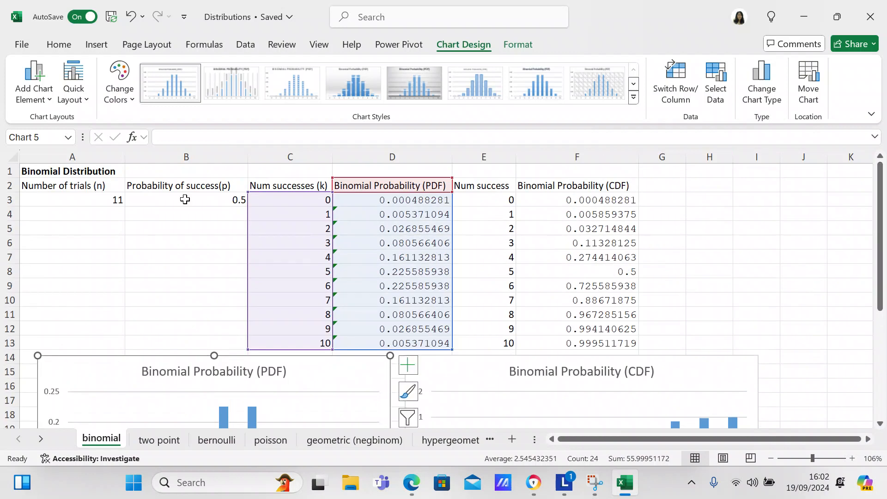
# Step: Set the probability of success in B3 to 0.75
pyautogui.click(202, 198)
pyautogui.write('0.75')
pyautogui.press('Return')
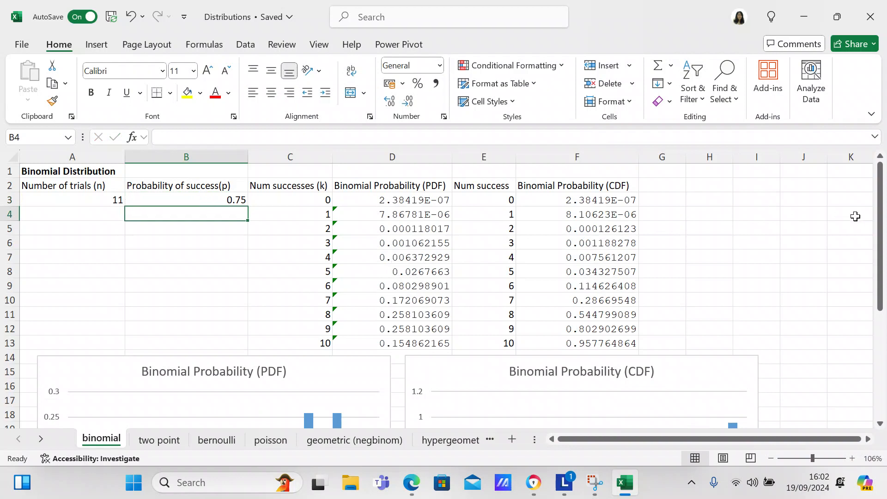
# Step: Examine how the PDF and CDF column charts and the line charts beneath them respond to the new probability
pyautogui.moveTo(880, 237); pyautogui.dragTo(878, 370)
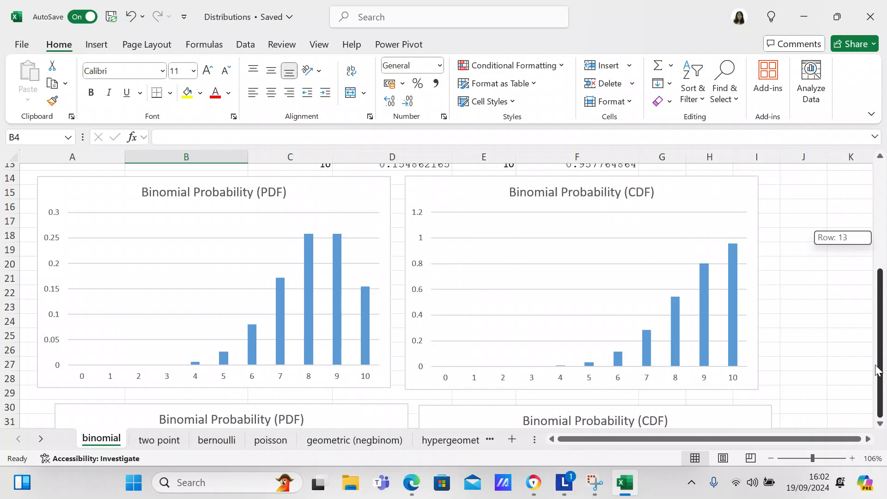
pyautogui.moveTo(862, 453); pyautogui.dragTo(876, 492)
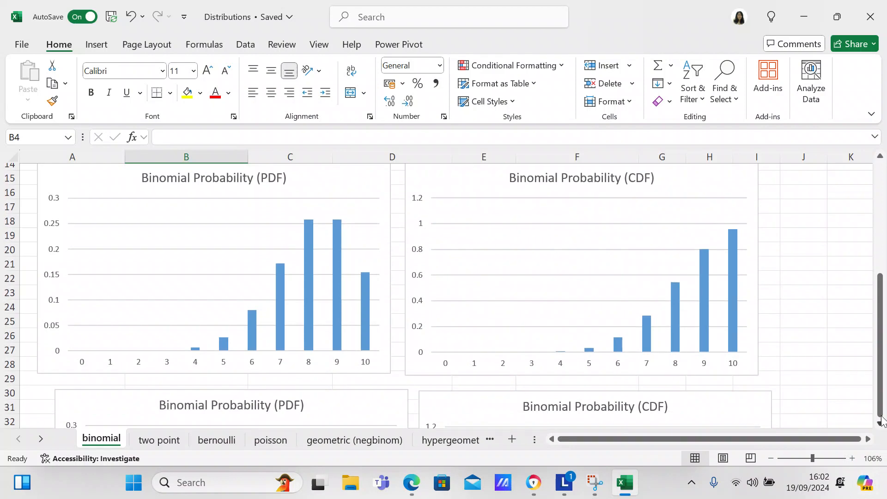
pyautogui.moveTo(880, 398); pyautogui.dragTo(876, 450)
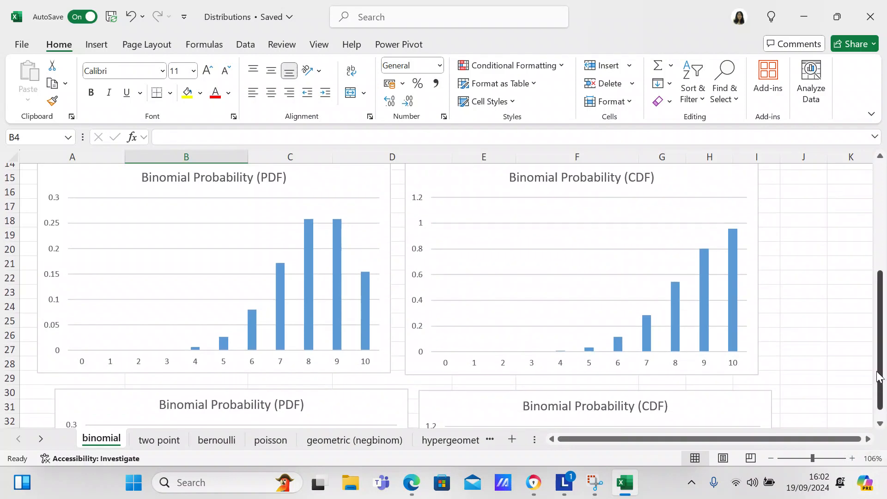
pyautogui.moveTo(883, 355); pyautogui.dragTo(882, 428)
pyautogui.click(881, 424)
pyautogui.click(880, 425)
pyautogui.click(880, 425)
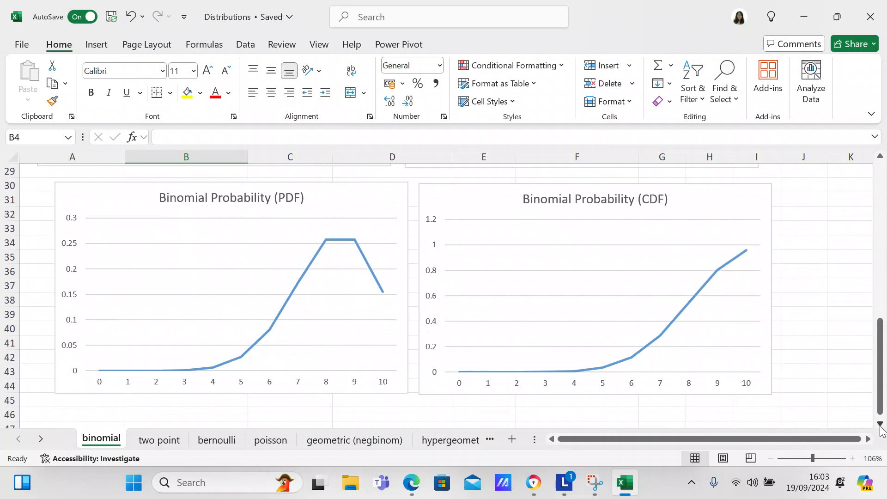
# Step: Set the probability of success in B3 to 0.25 and check the PDF and CDF charts below the table
pyautogui.moveTo(880, 398); pyautogui.dragTo(862, 219)
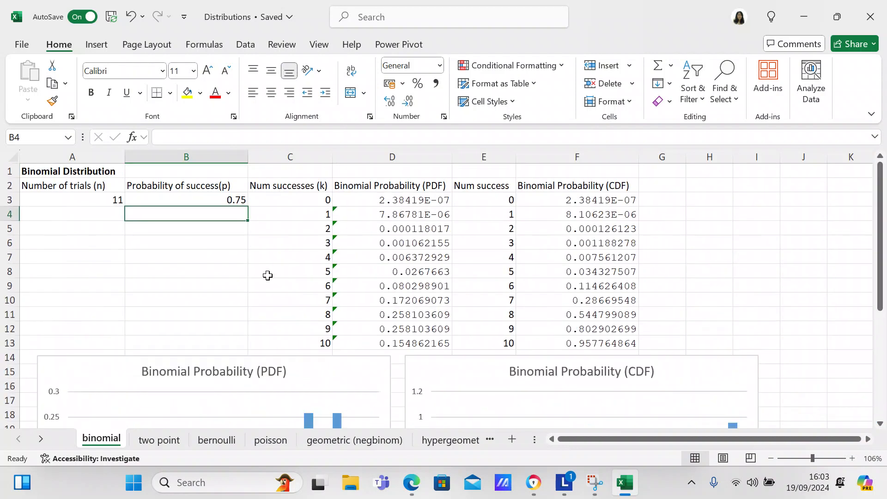
pyautogui.click(202, 203)
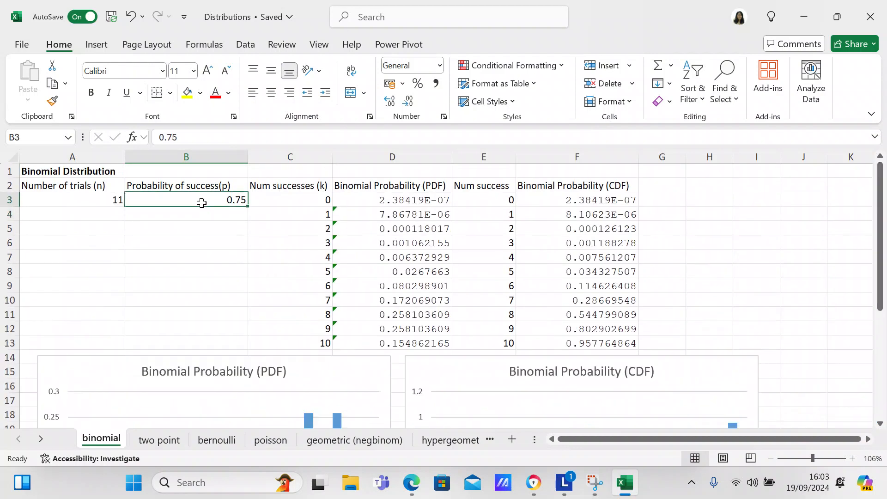
pyautogui.write('0.25')
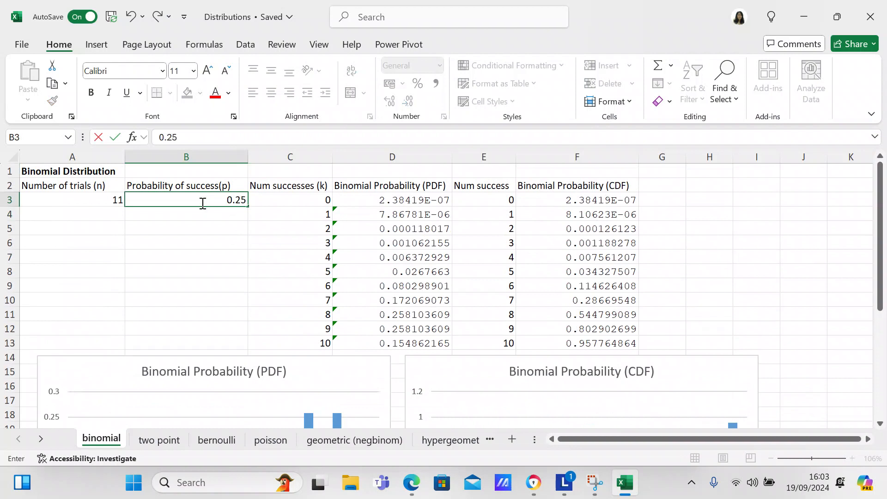
pyautogui.press('Return')
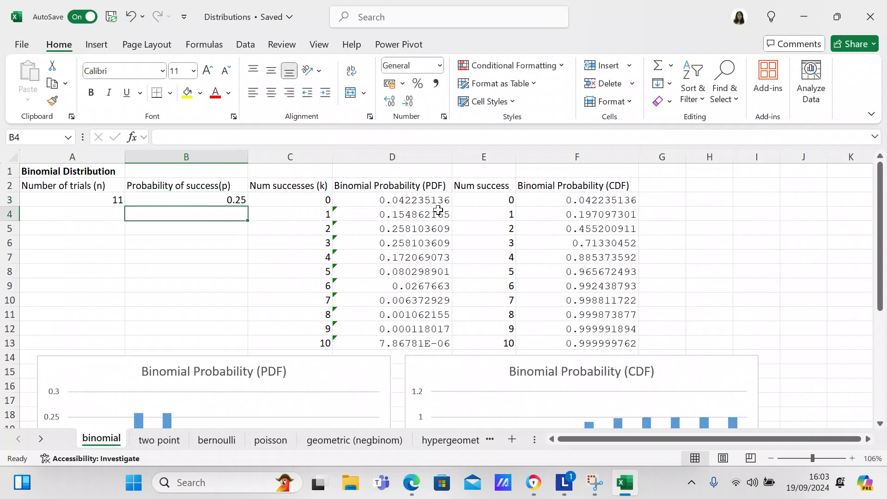
pyautogui.moveTo(880, 213); pyautogui.dragTo(879, 423)
# Step: Set the probability of success in B3 to 0.5
pyautogui.moveTo(881, 365); pyautogui.dragTo(881, 234)
pyautogui.click(207, 203)
pyautogui.write('0')
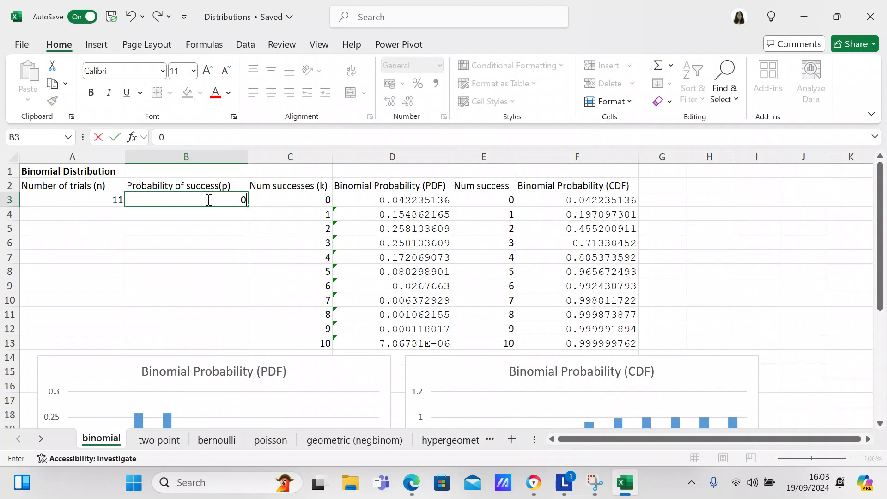
pyautogui.press('Return')
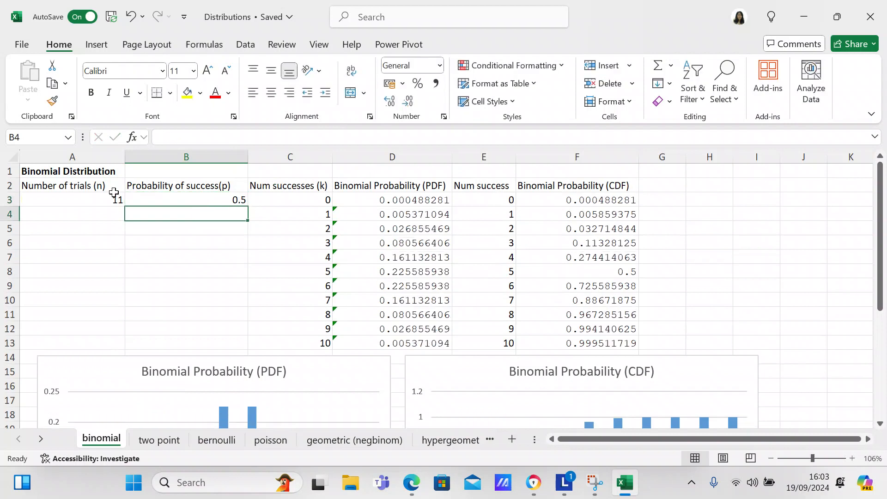
# Step: Set the number of trials in A3 to 15 and review the PDF and CDF column and line charts
pyautogui.click(111, 198)
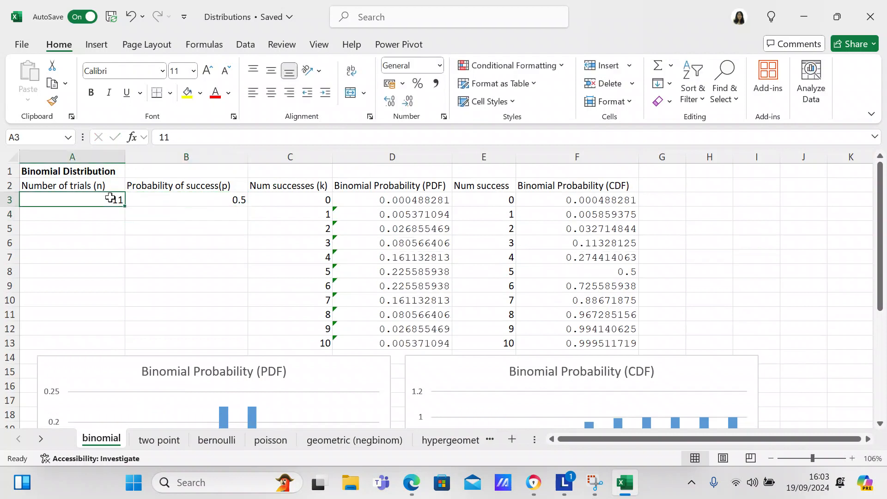
pyautogui.write('1')
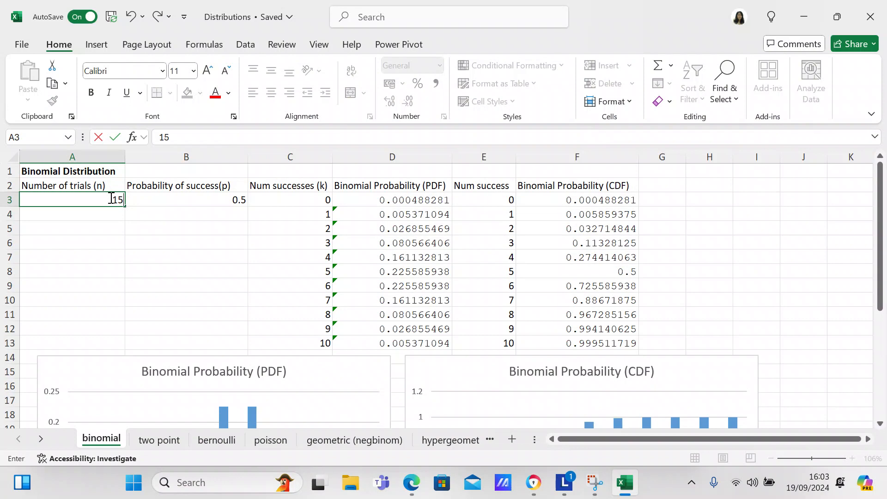
pyautogui.press('Return')
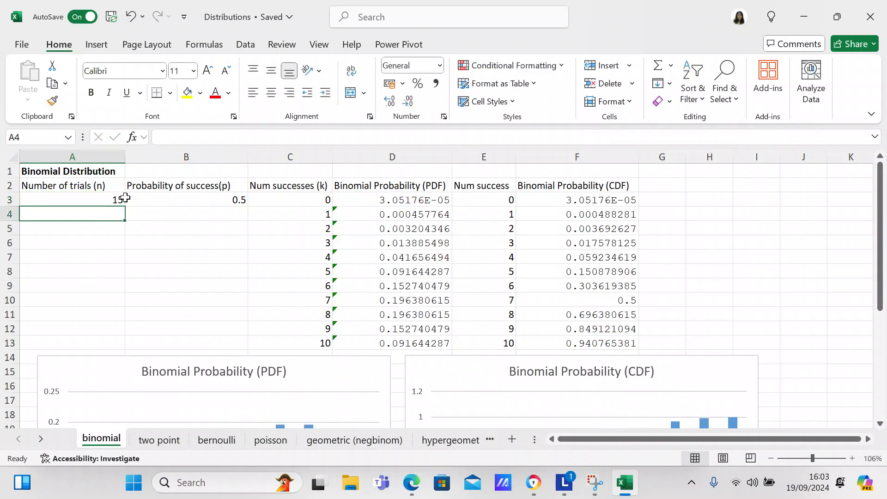
pyautogui.moveTo(880, 233); pyautogui.dragTo(881, 419)
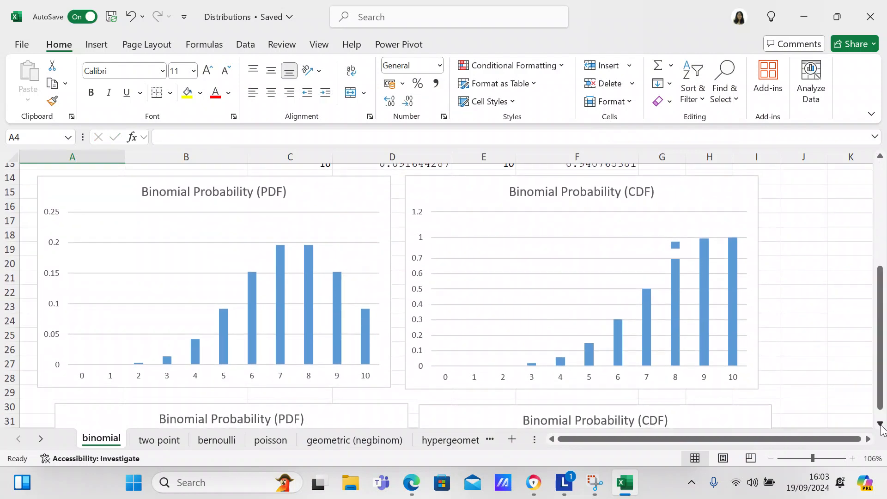
pyautogui.click(880, 423)
pyautogui.click(880, 424)
pyautogui.scroll(-1, 882, 427)
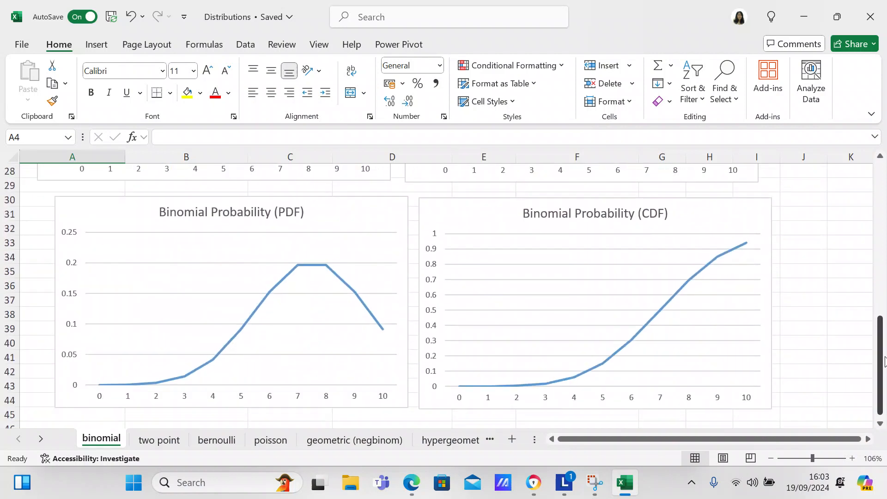
# Step: Set the number of trials in A3 to 10
pyautogui.moveTo(882, 363); pyautogui.dragTo(880, 194)
pyautogui.click(108, 198)
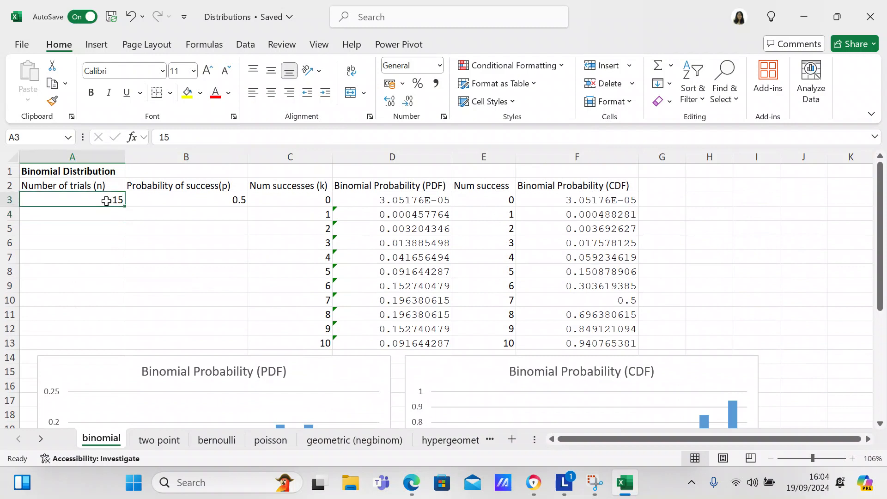
pyautogui.write('10')
pyautogui.press('Return')
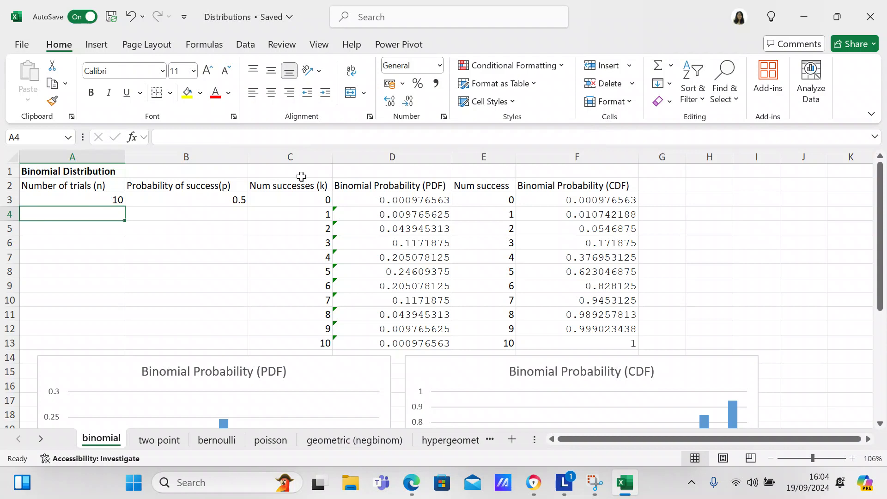
# Step: Compare the BINOM.DIST formulas behind the first PDF value in D3 and the first CDF value in F3
pyautogui.click(369, 203)
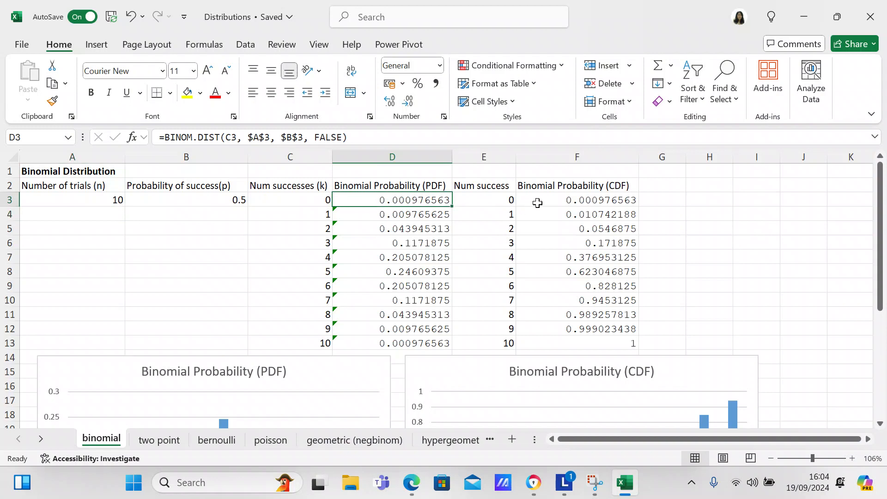
pyautogui.click(535, 198)
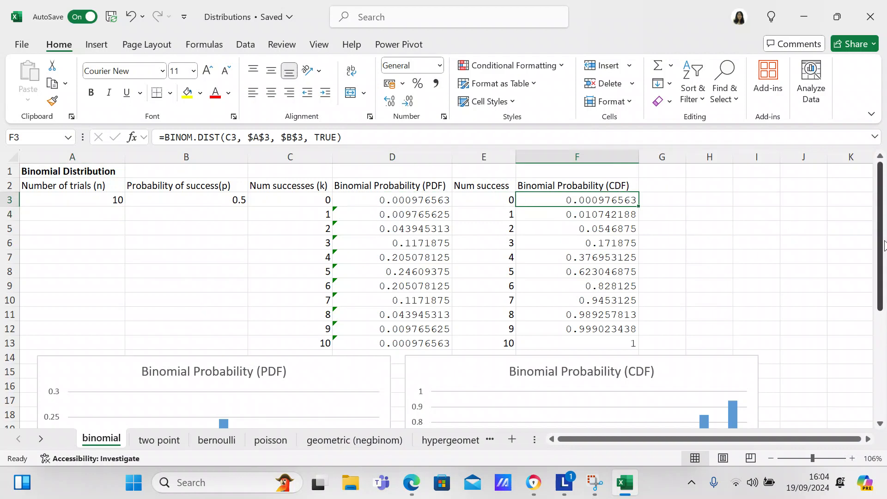
pyautogui.moveTo(883, 245)
pyautogui.mouseDown()
pyautogui.moveTo(881, 261)
pyautogui.moveTo(884, 243)
pyautogui.mouseUp()
pyautogui.click(430, 203)
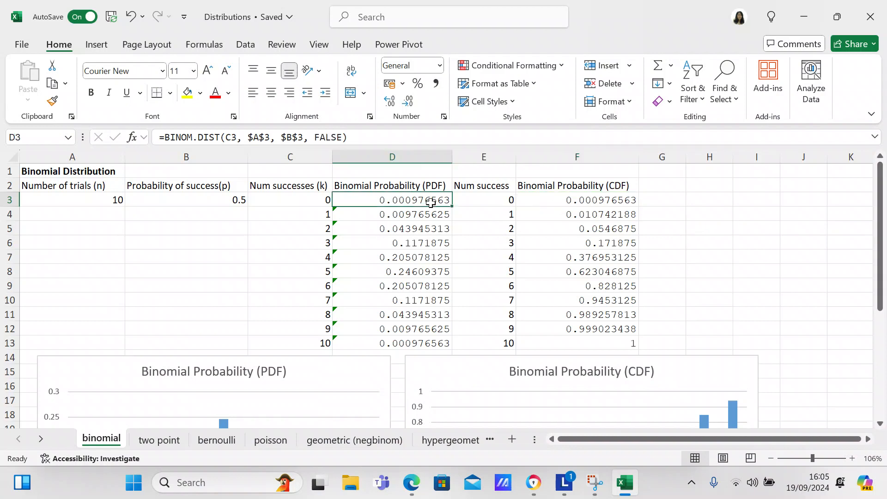